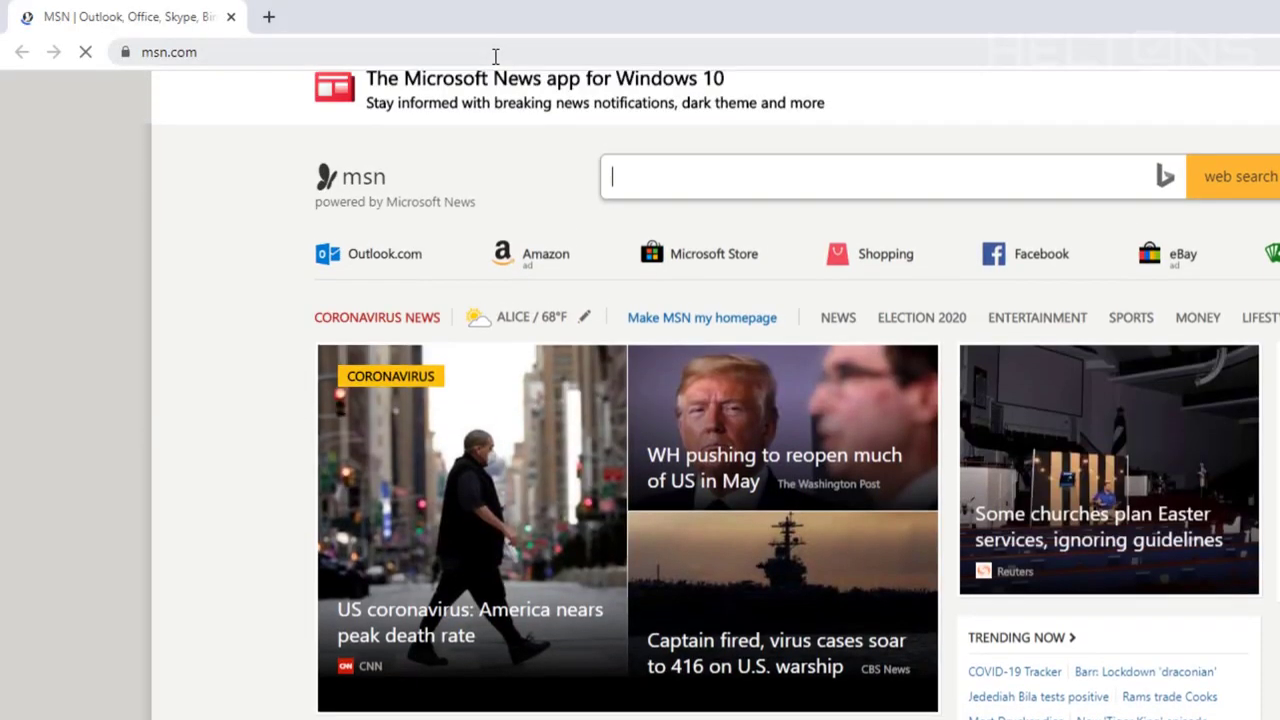
- Go to getpaint.net in Chrome's address bar in place of the MSN page
click(495, 56)
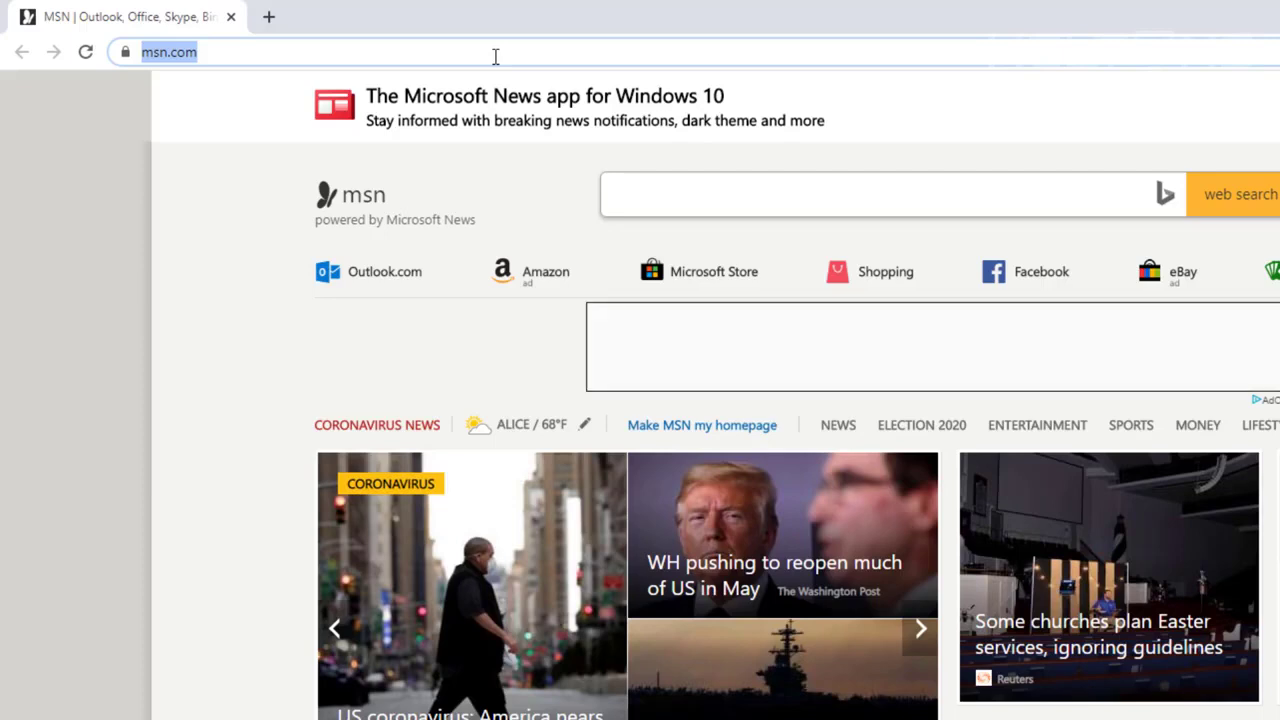
text(getpaint.net)
key(Return)
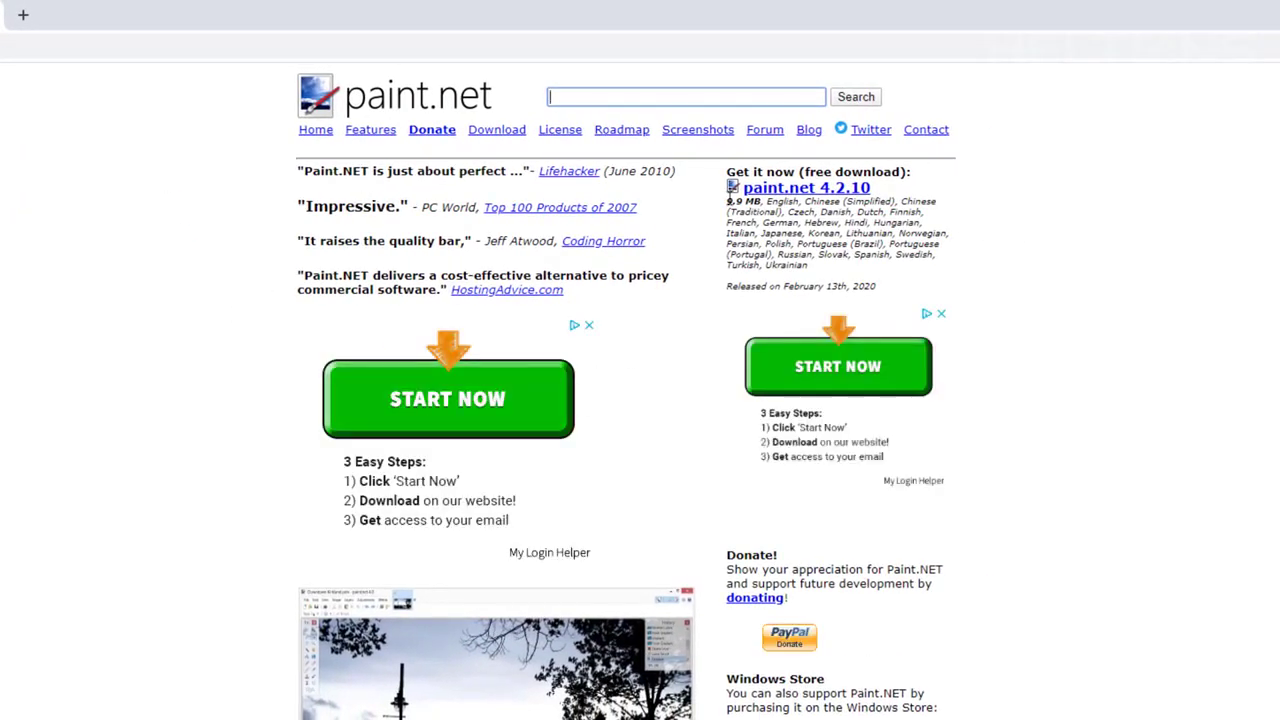
- Open the paint.net 4.2.10 page, check the Microsoft Store listing, then return to the Download table
click(800, 188)
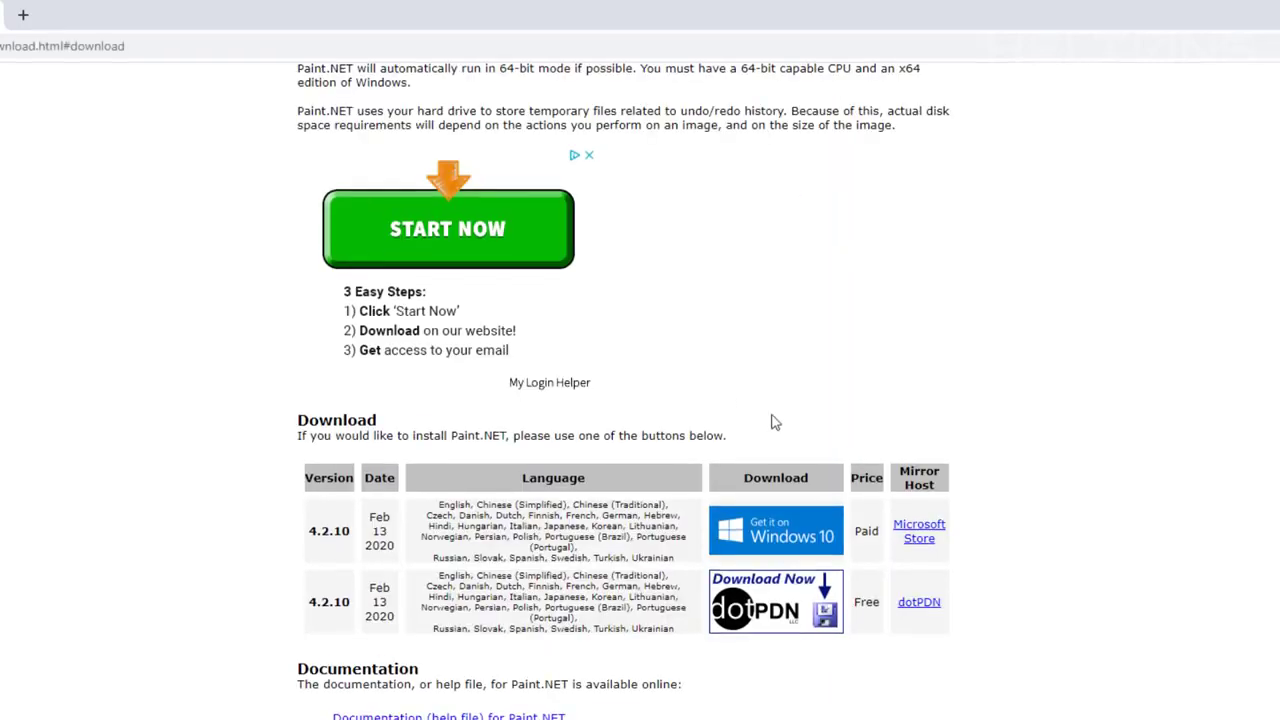
scroll(780, 428, down, 2)
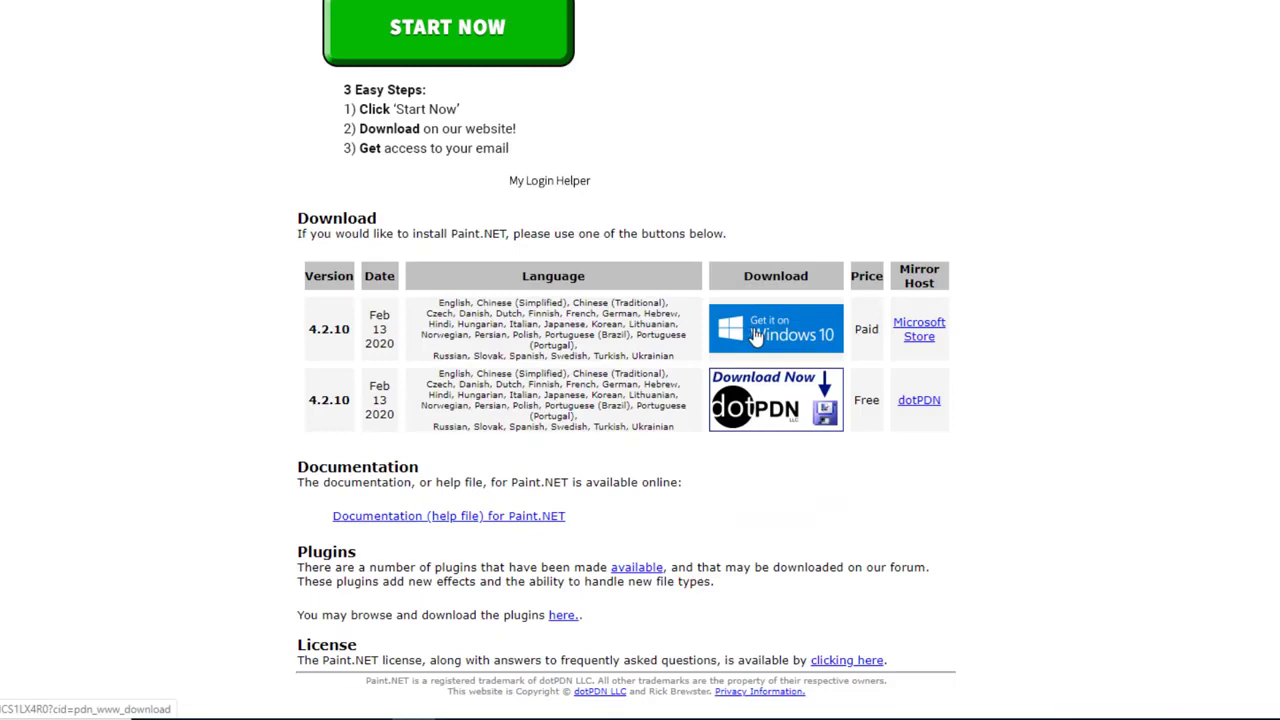
click(755, 335)
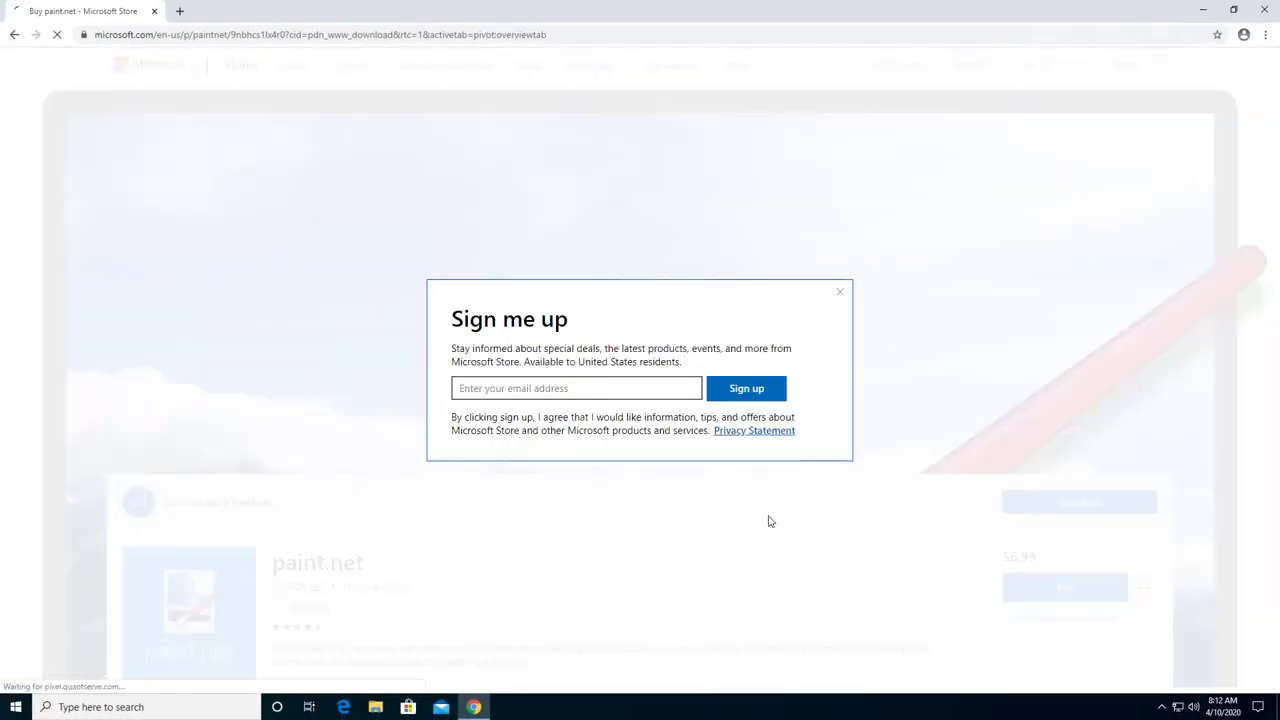
click(840, 291)
scroll(968, 553, down, 1)
scroll(968, 553, down, 1)
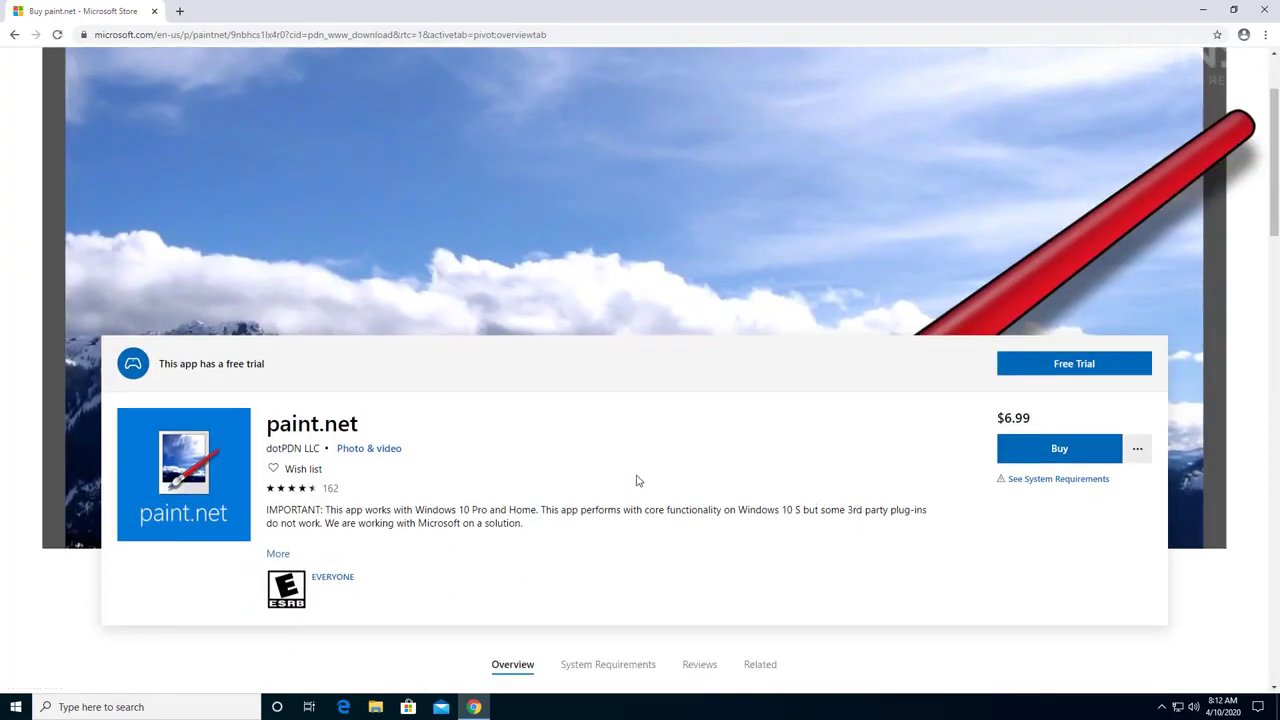
click(14, 34)
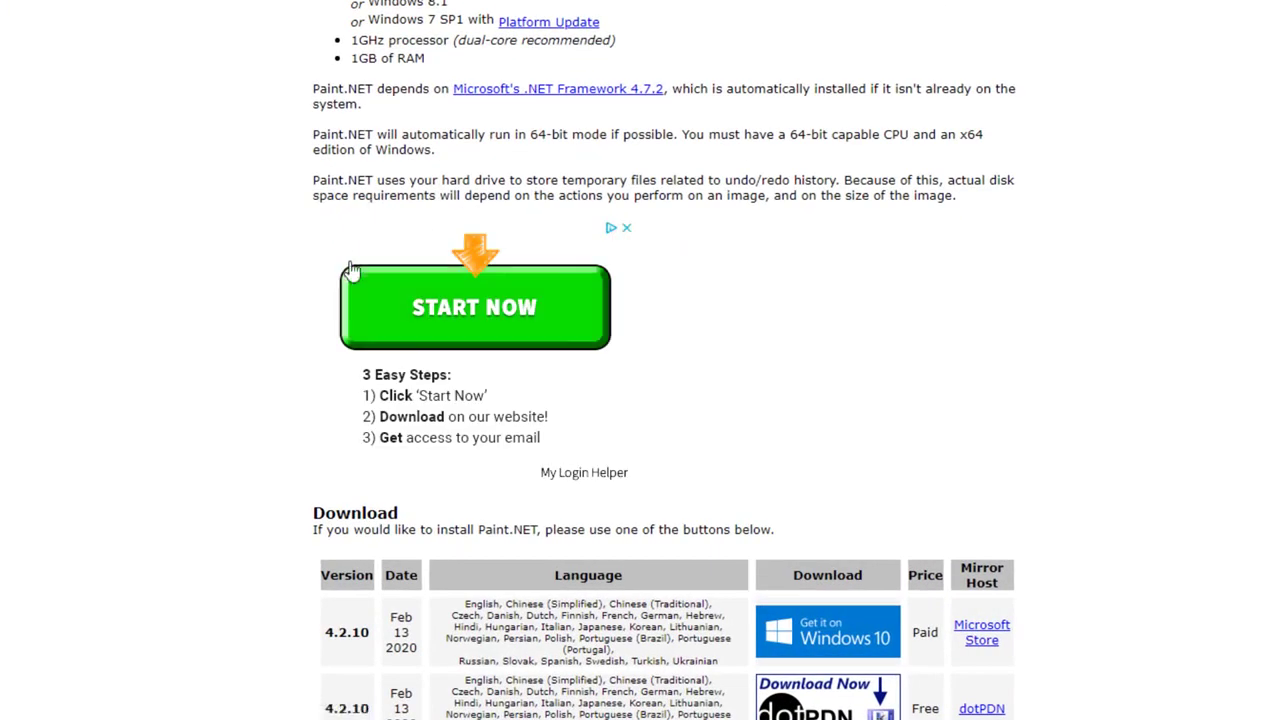
scroll(352, 270, down, 3)
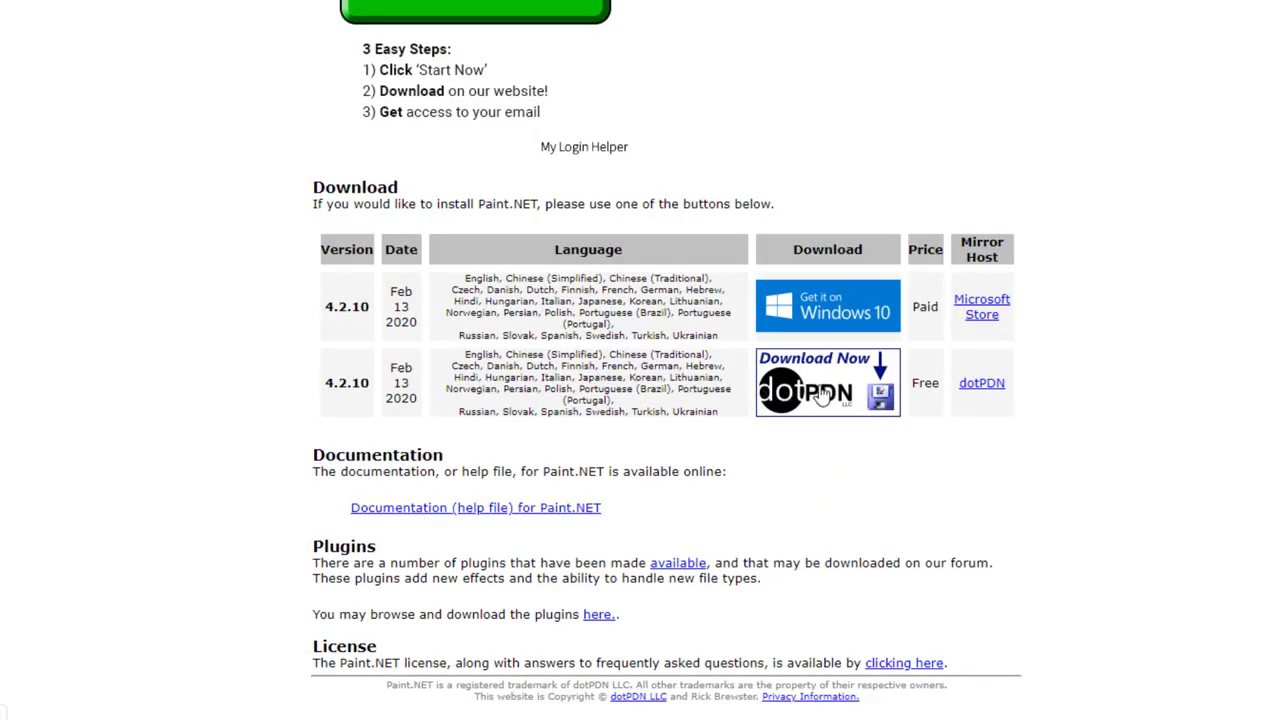
- Download the free dotPDN paint.net 4.2.10 zip (9.9 MB) and open it from Chrome's download bar
click(820, 397)
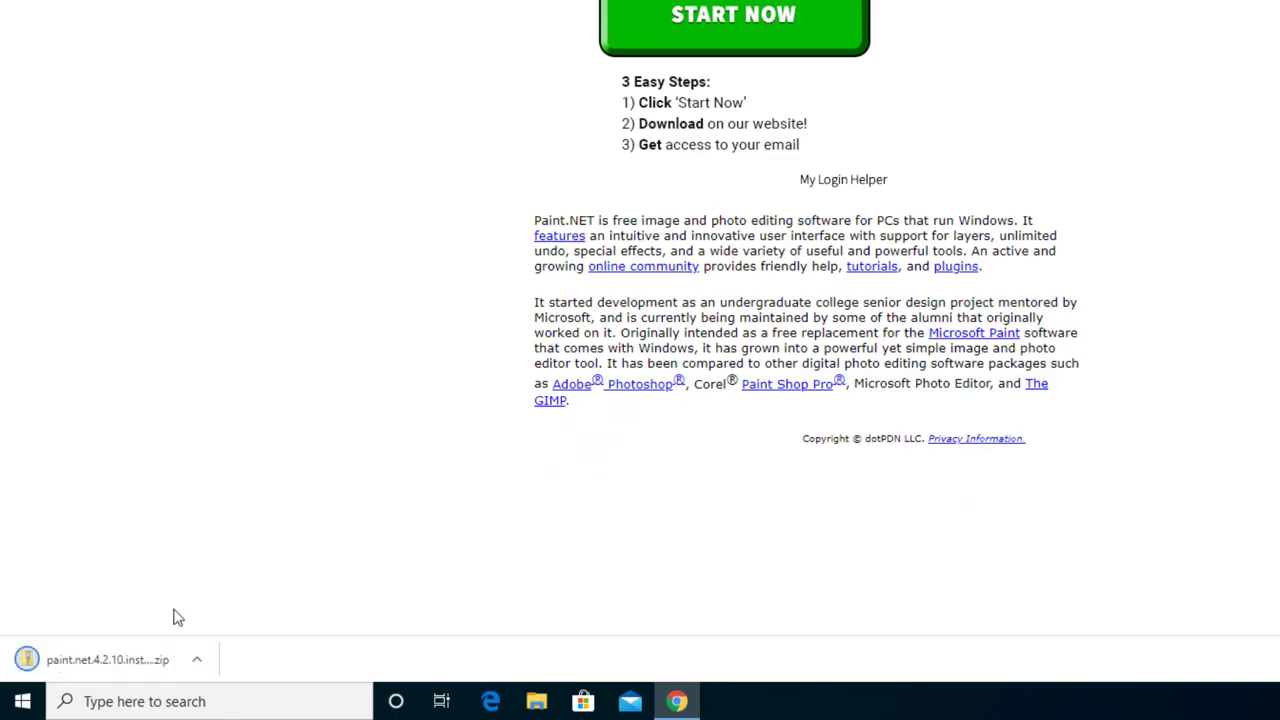
click(165, 658)
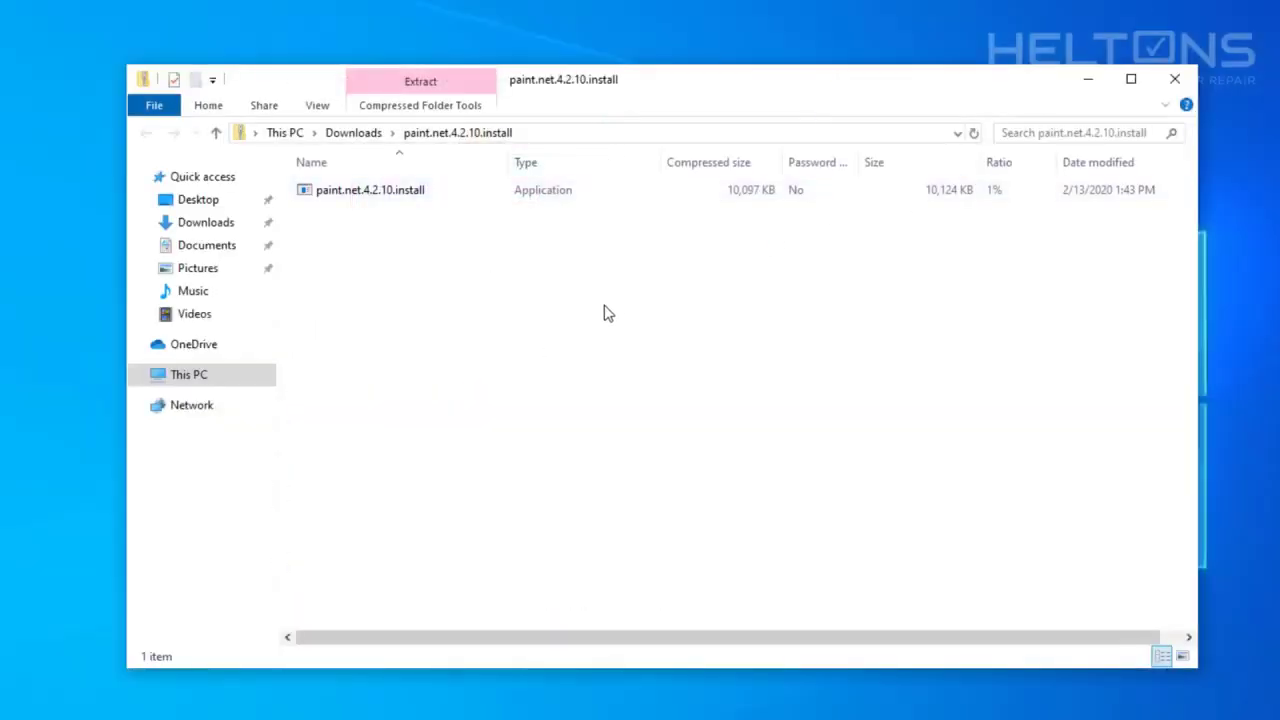
- Extract all files to Downloads\paint.net.4.2.10.install, close the zip window and select the installer
click(408, 200)
click(400, 106)
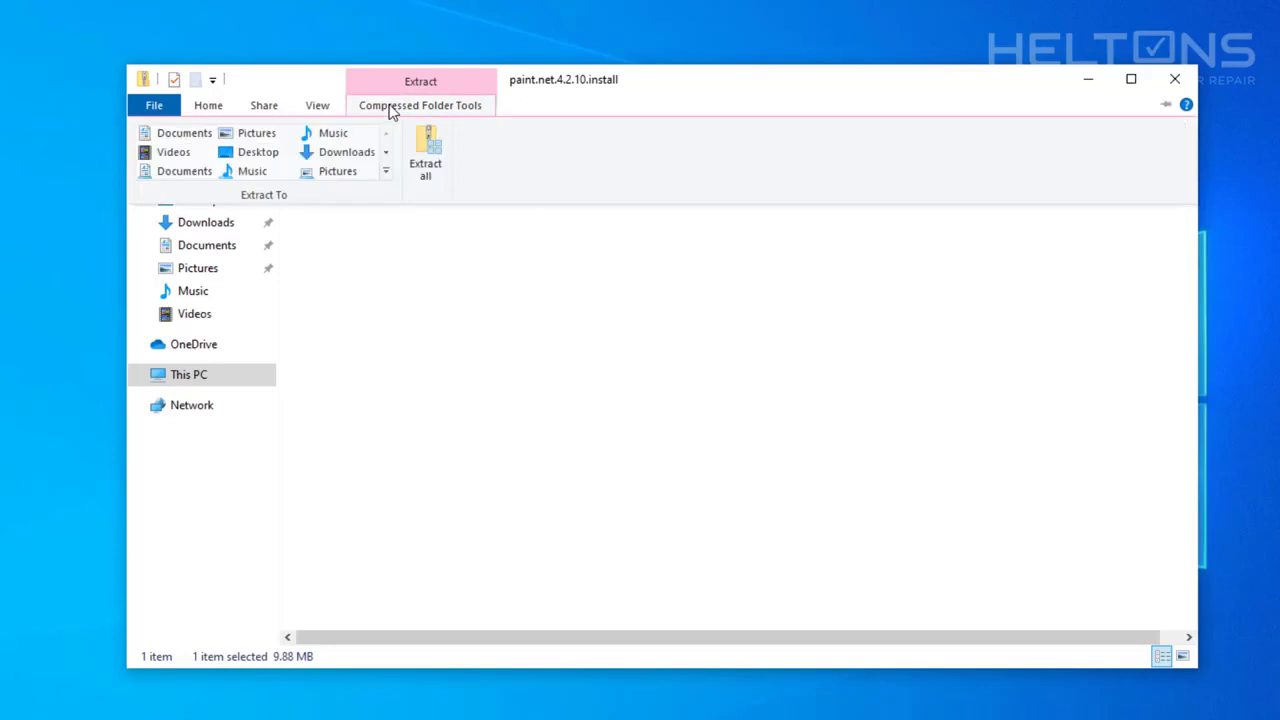
click(416, 155)
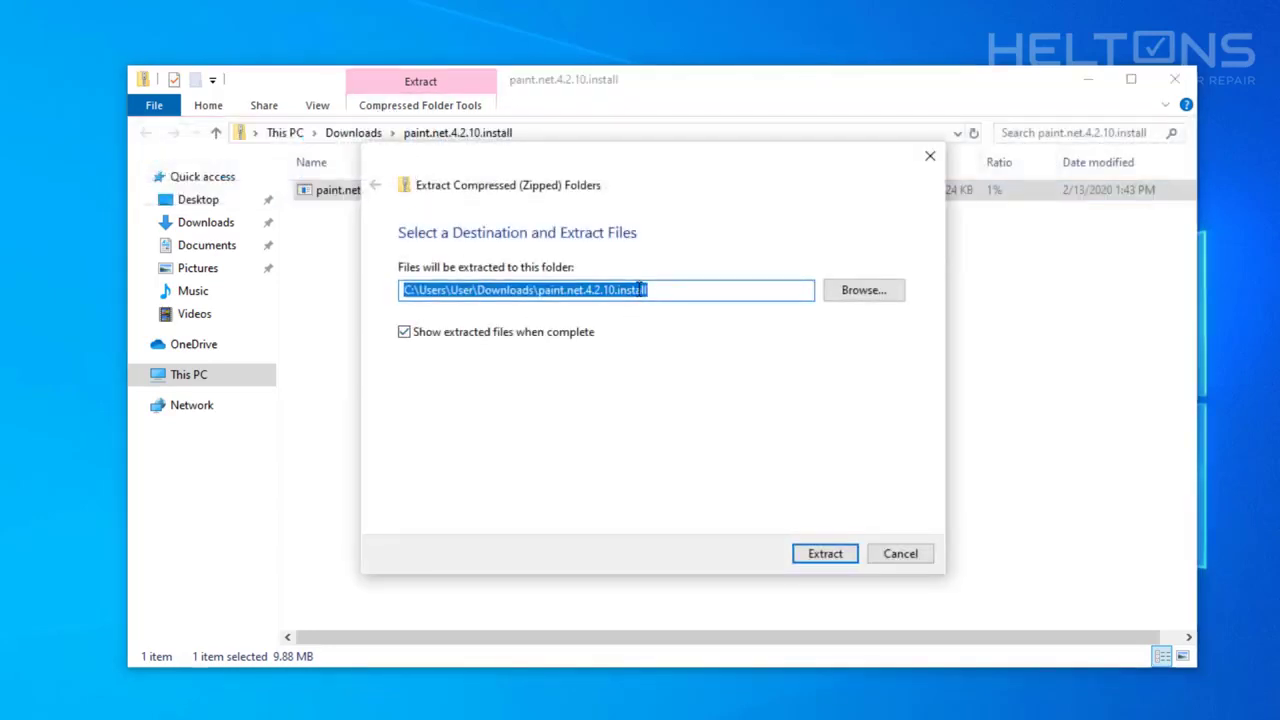
click(830, 555)
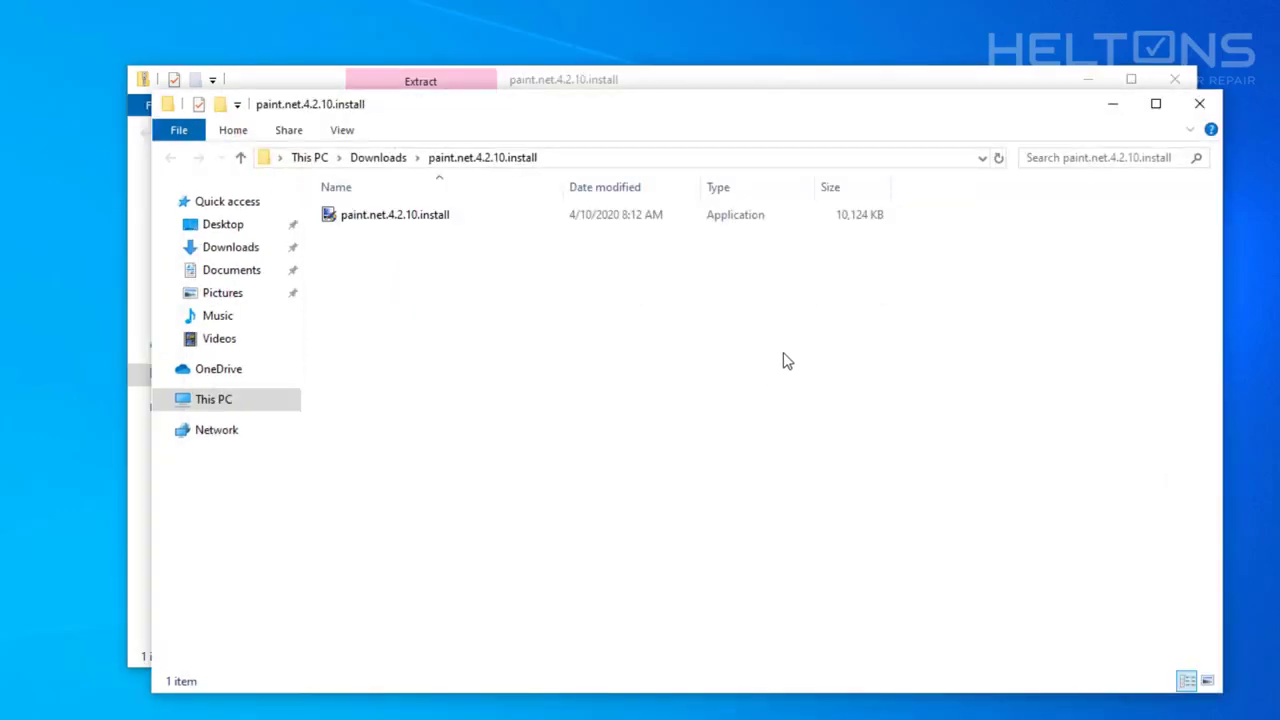
click(1173, 78)
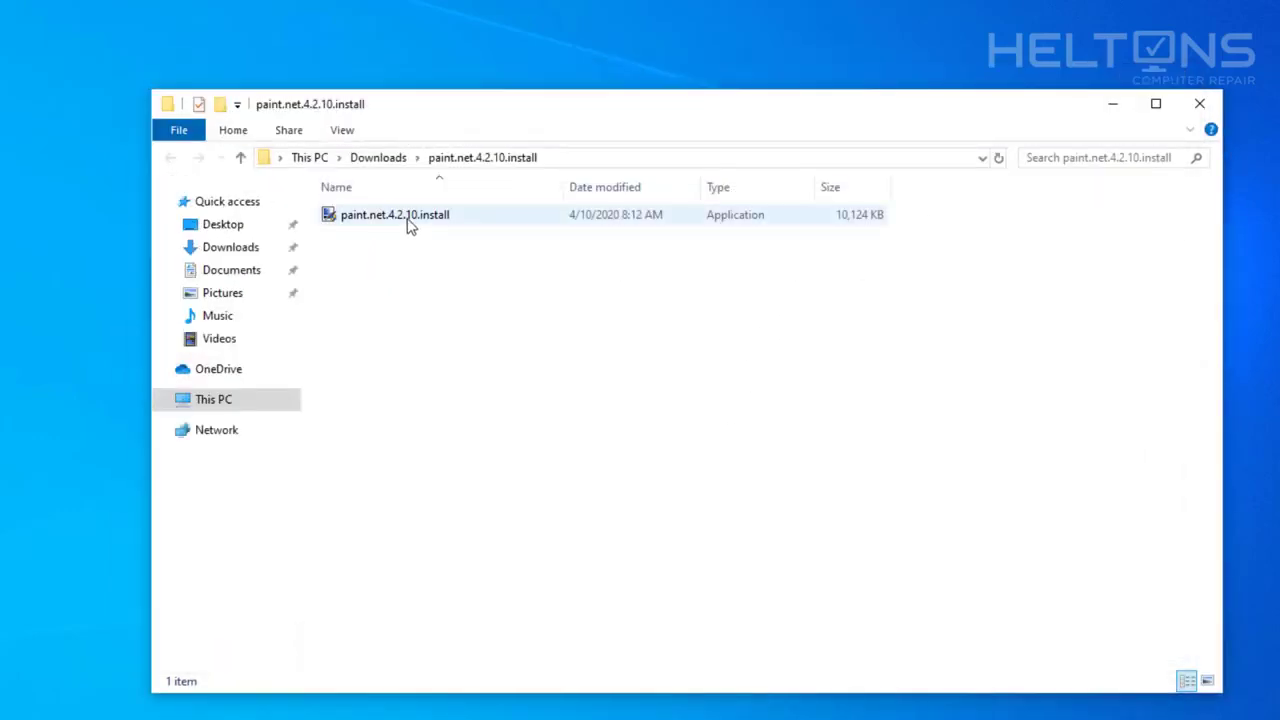
click(408, 226)
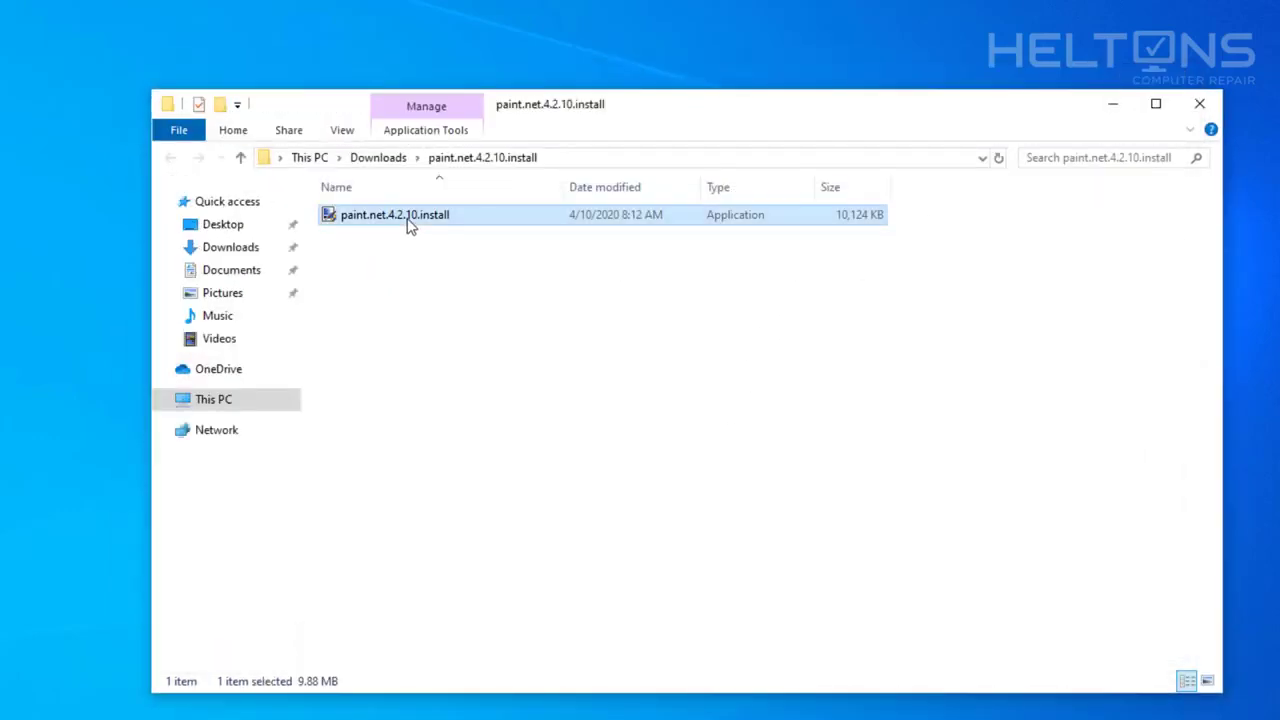
- Run paint.net.4.2.10.install, approve the User Account Control prompt and close File Explorer
double_click(408, 226)
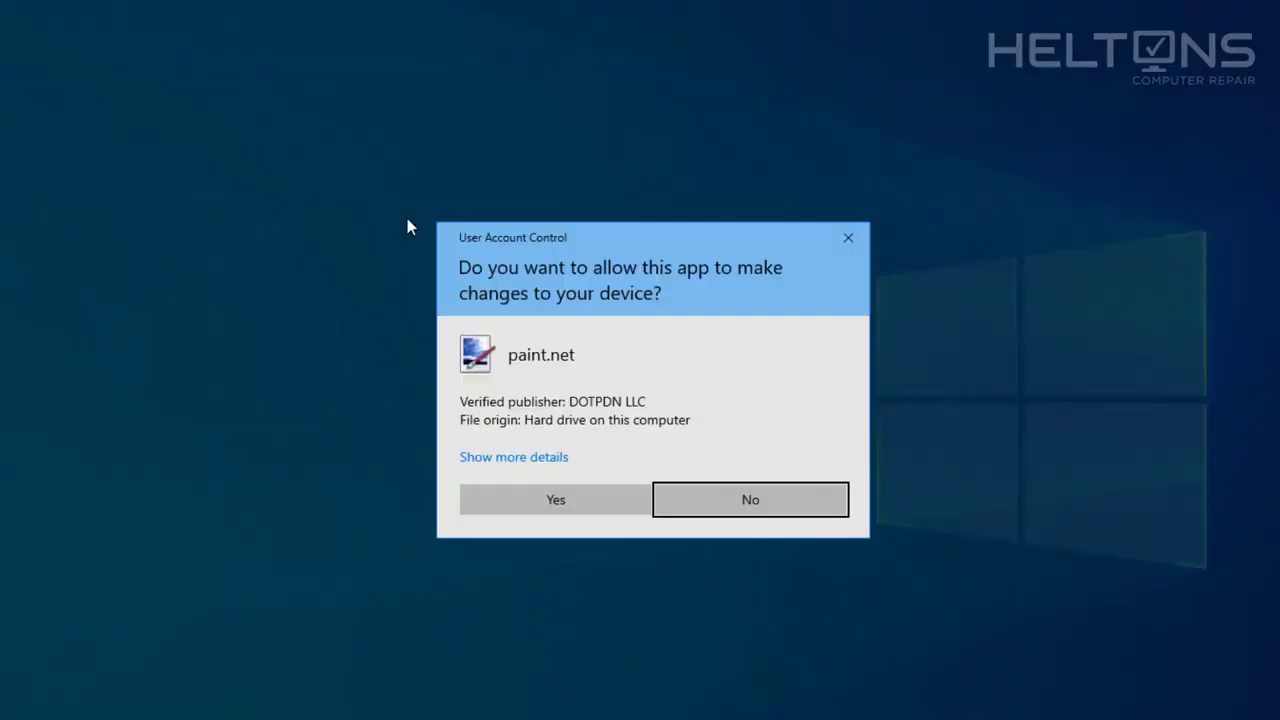
click(556, 500)
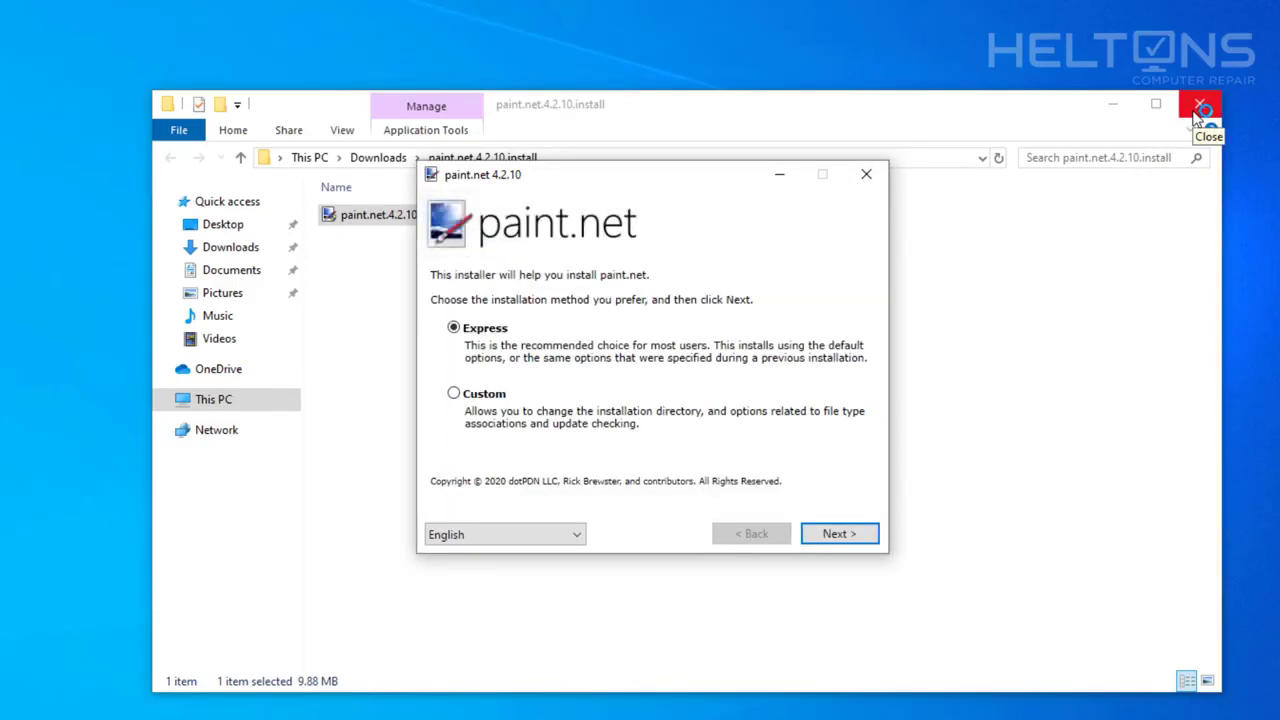
click(1200, 106)
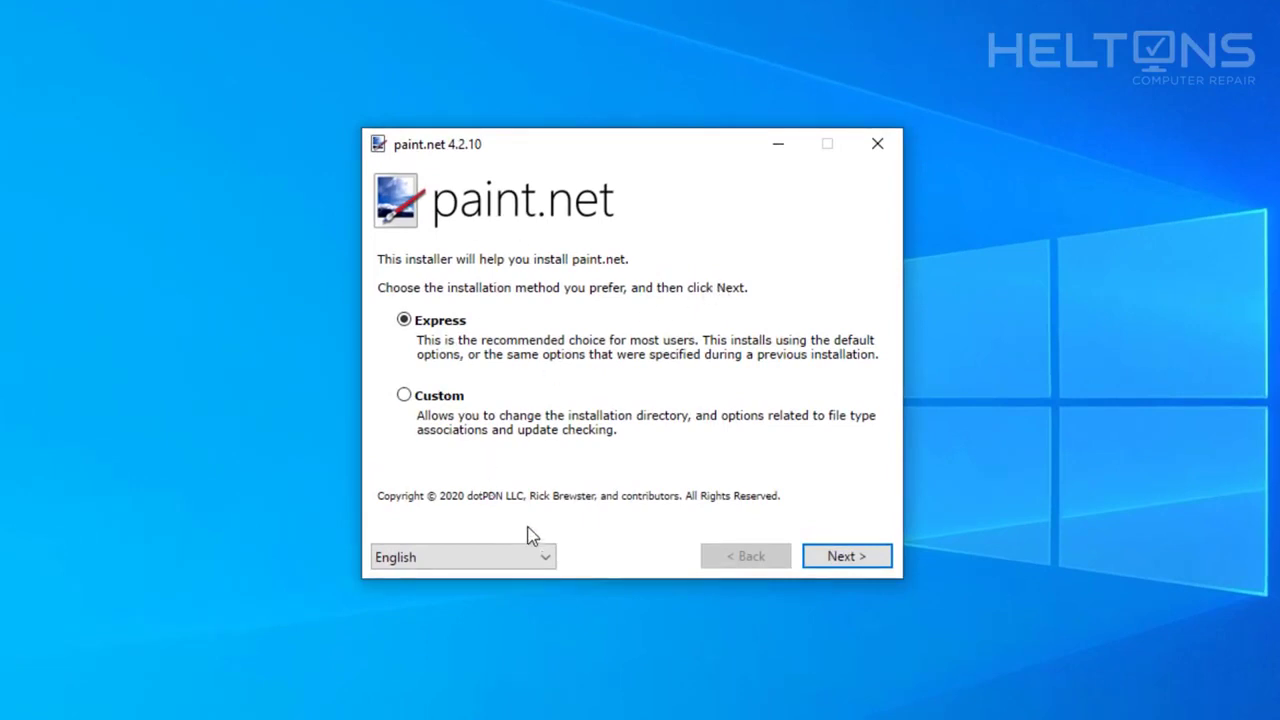
- Proceed with Express install, agree to the license terms and start installing paint.net 4.2.10
click(843, 557)
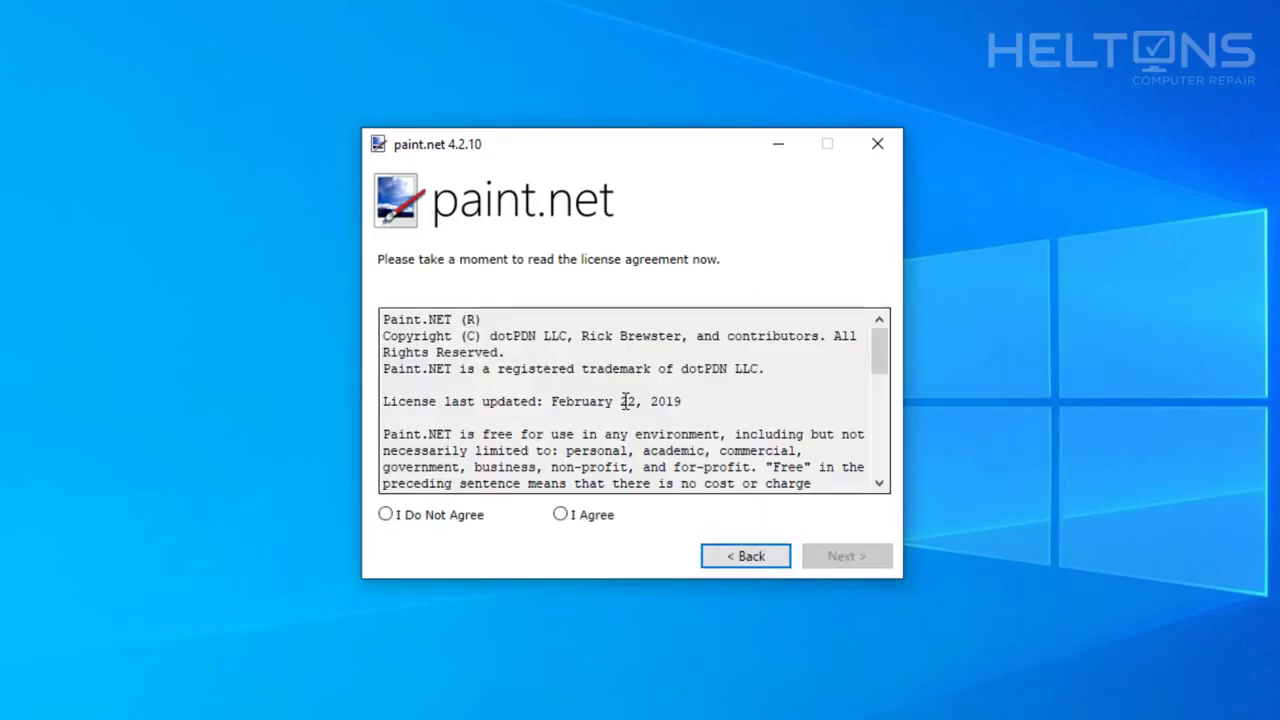
scroll(628, 400, down, 3)
scroll(628, 400, down, 3)
scroll(634, 410, up, 9)
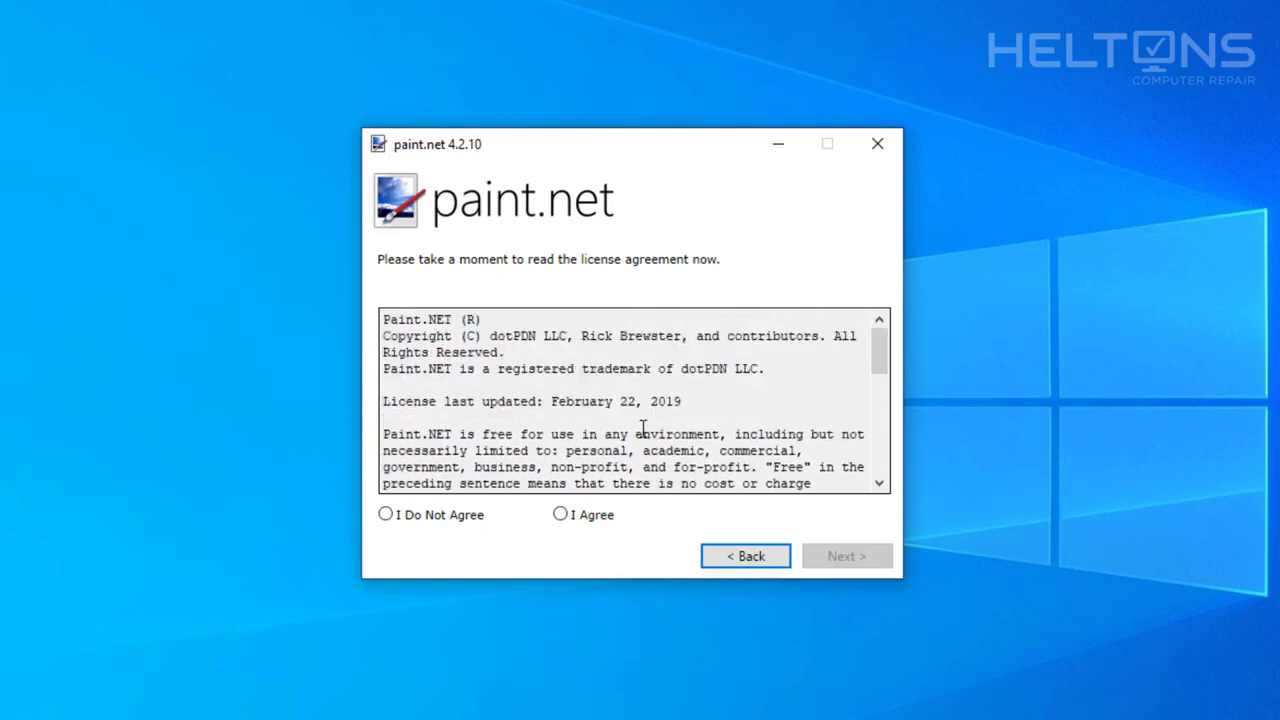
click(564, 516)
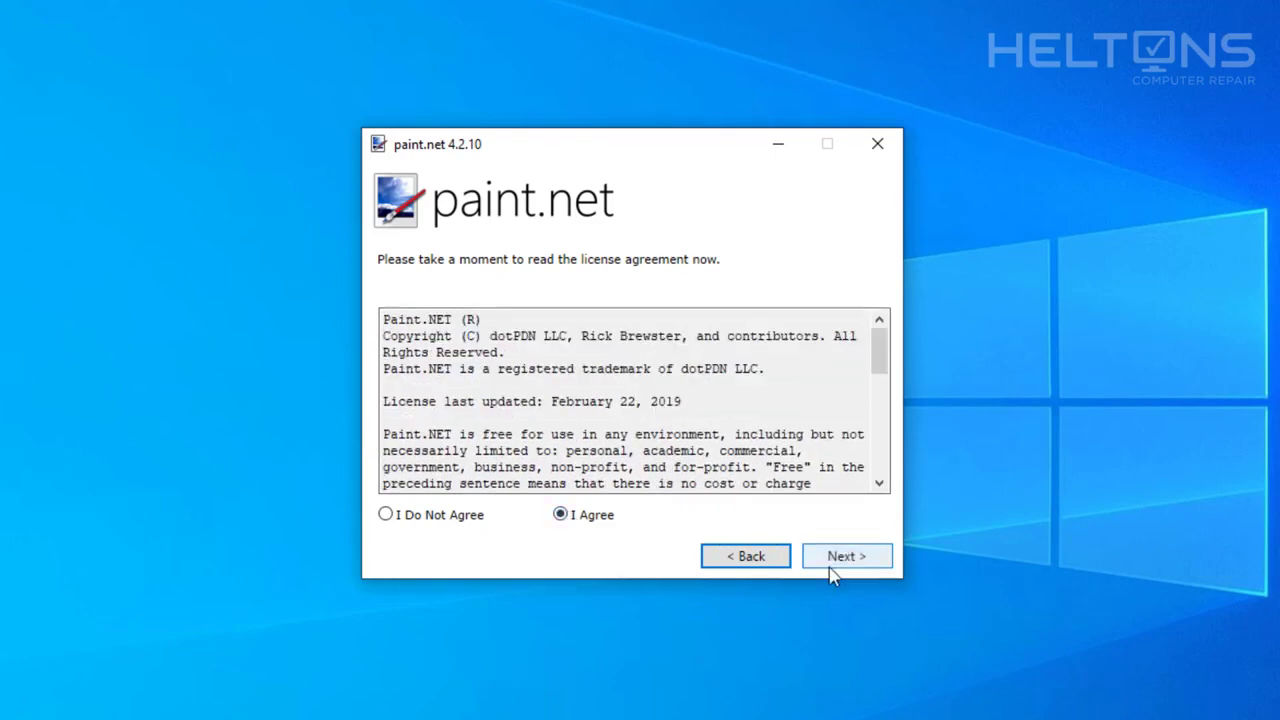
click(830, 565)
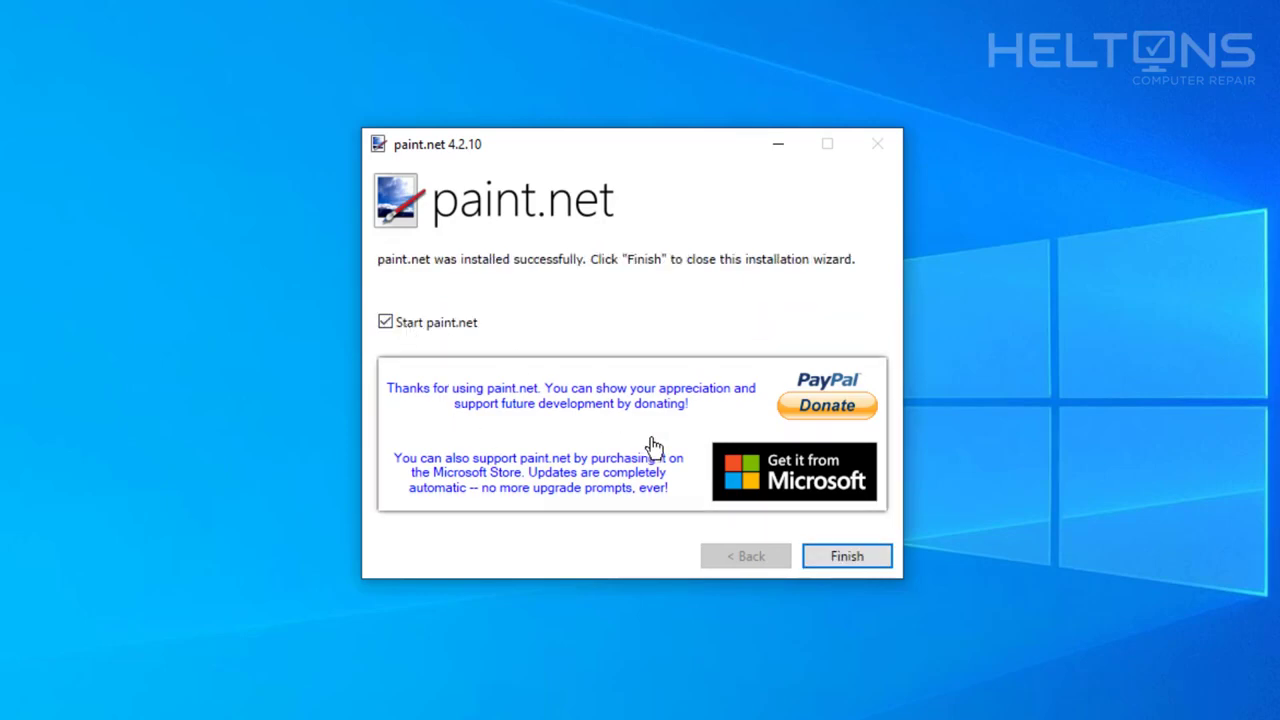
- Finish the installer, maximize paint.net, and cancel the File > Open dialog without opening anything
click(843, 560)
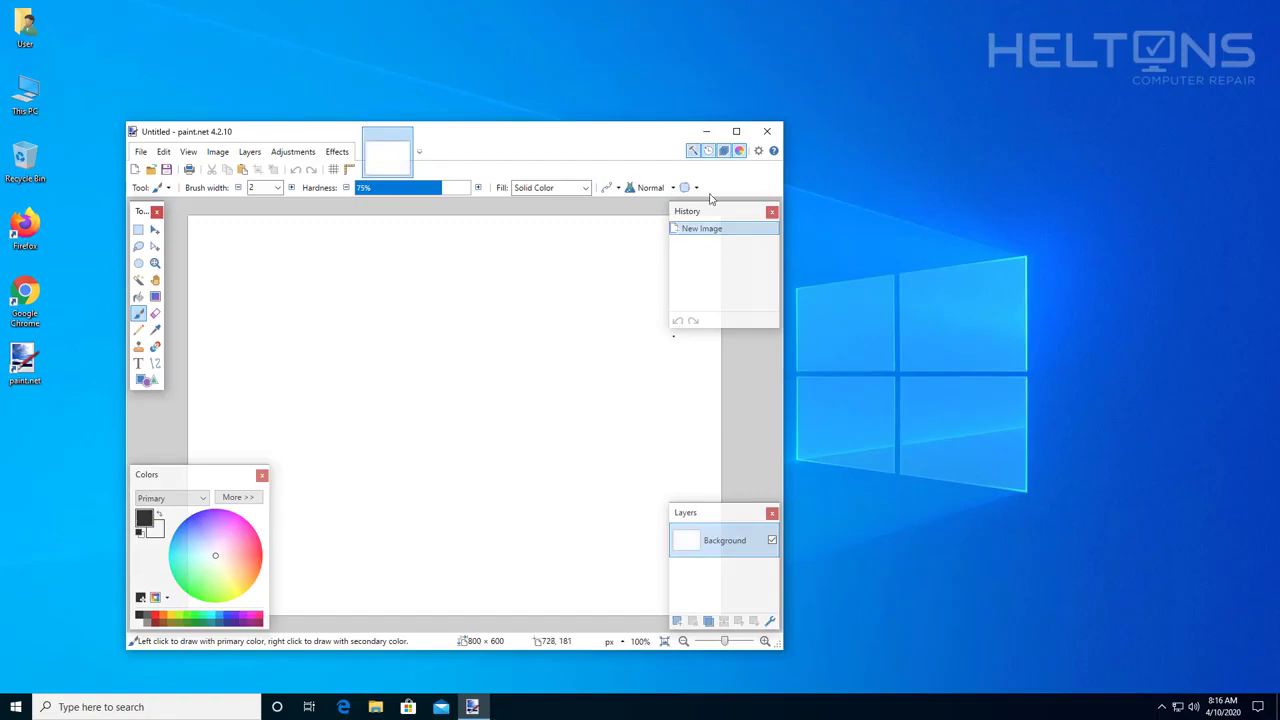
click(736, 131)
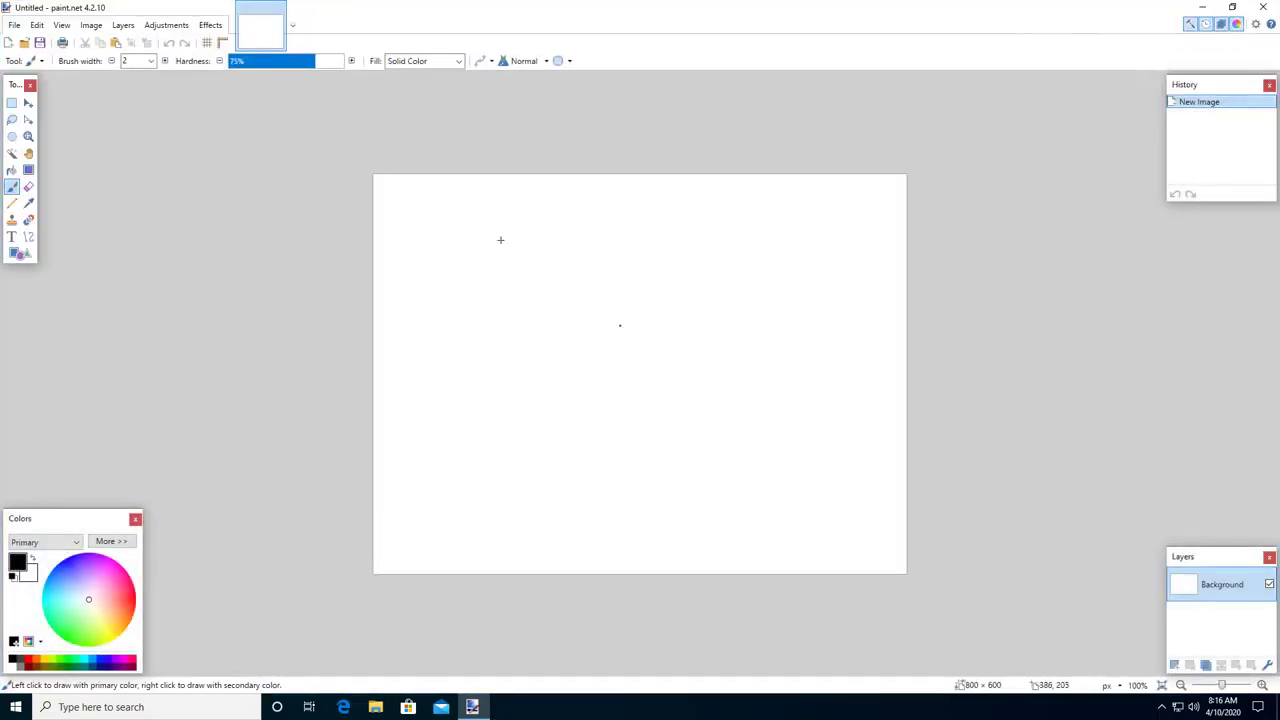
click(14, 25)
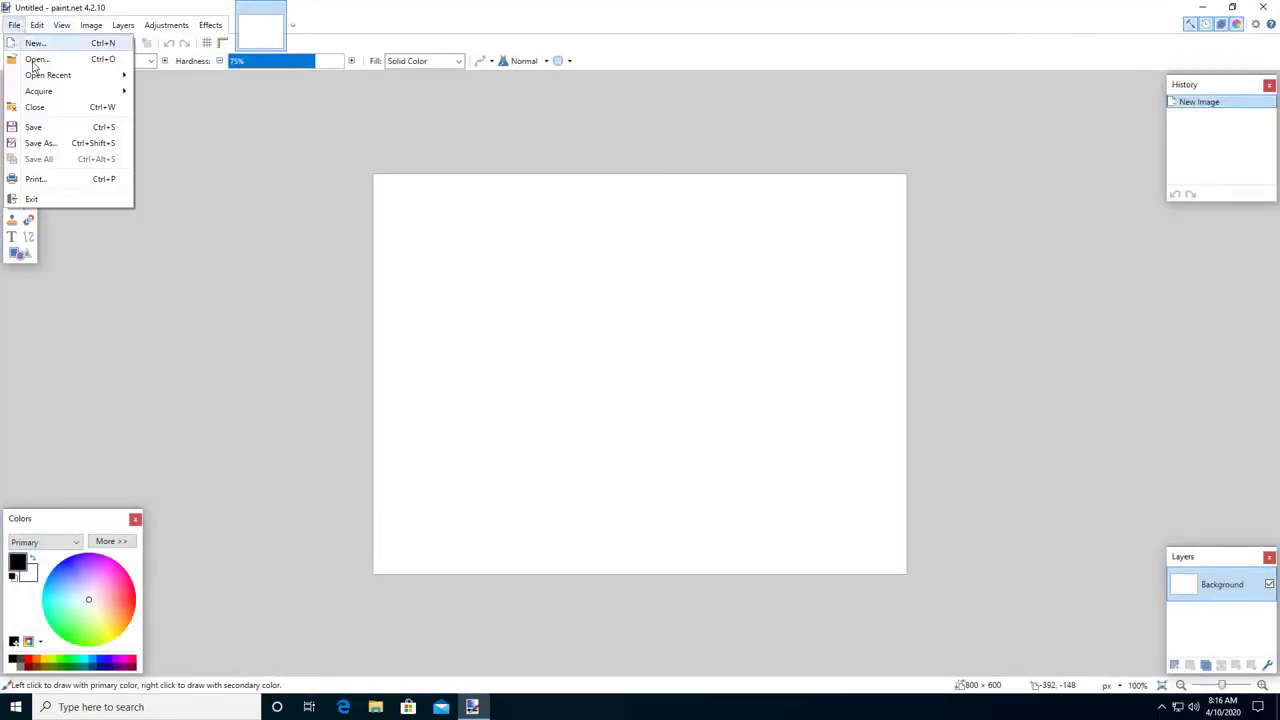
click(40, 57)
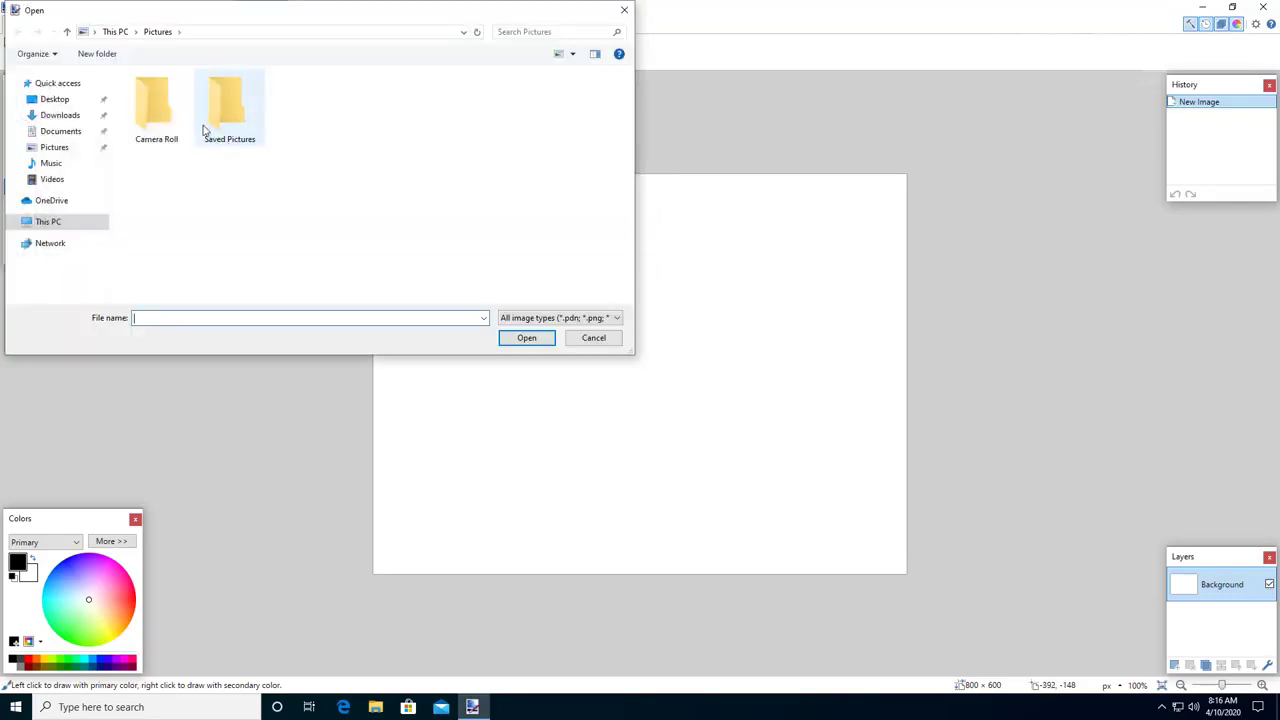
click(593, 337)
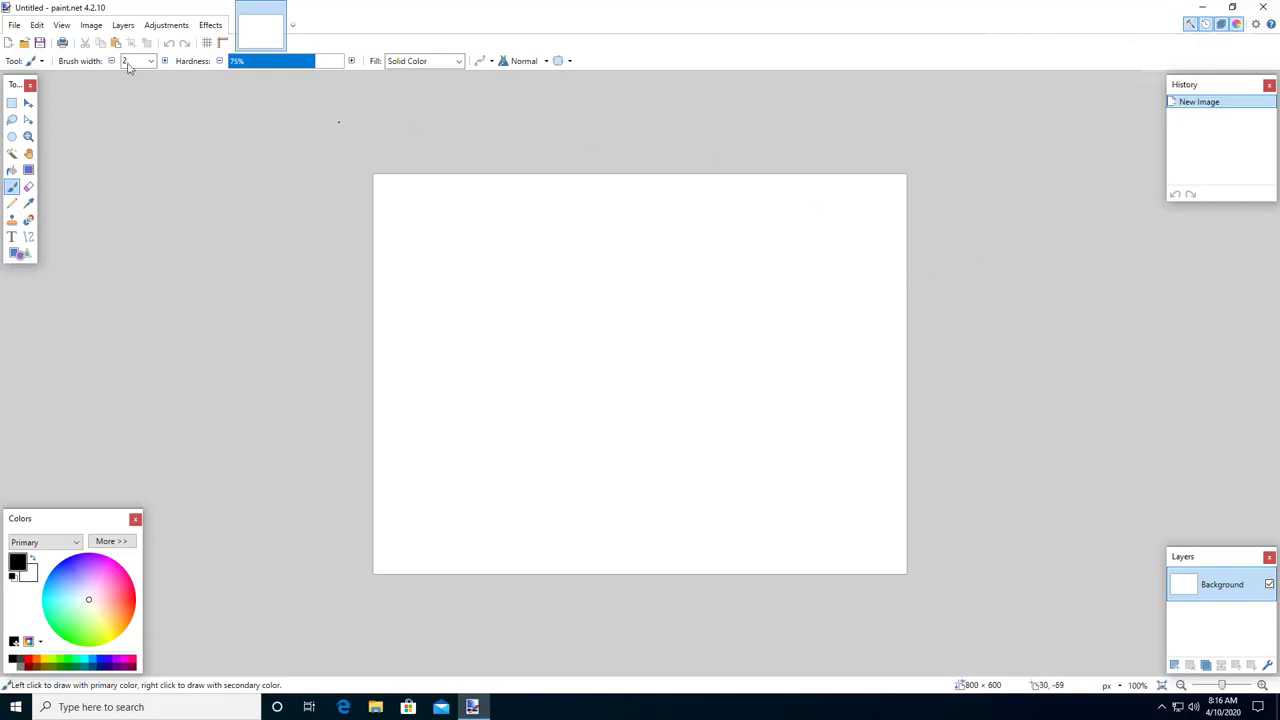
click(91, 25)
mouse_move(160, 31)
mouse_move(210, 27)
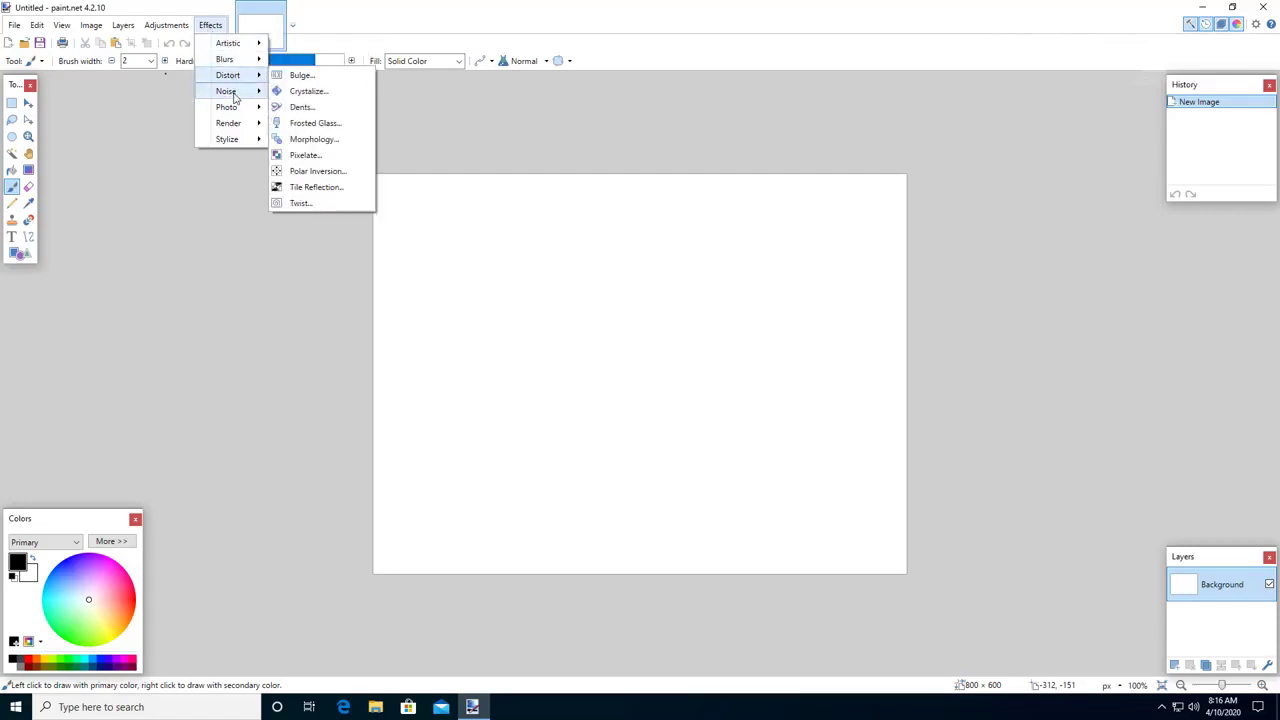
mouse_move(239, 126)
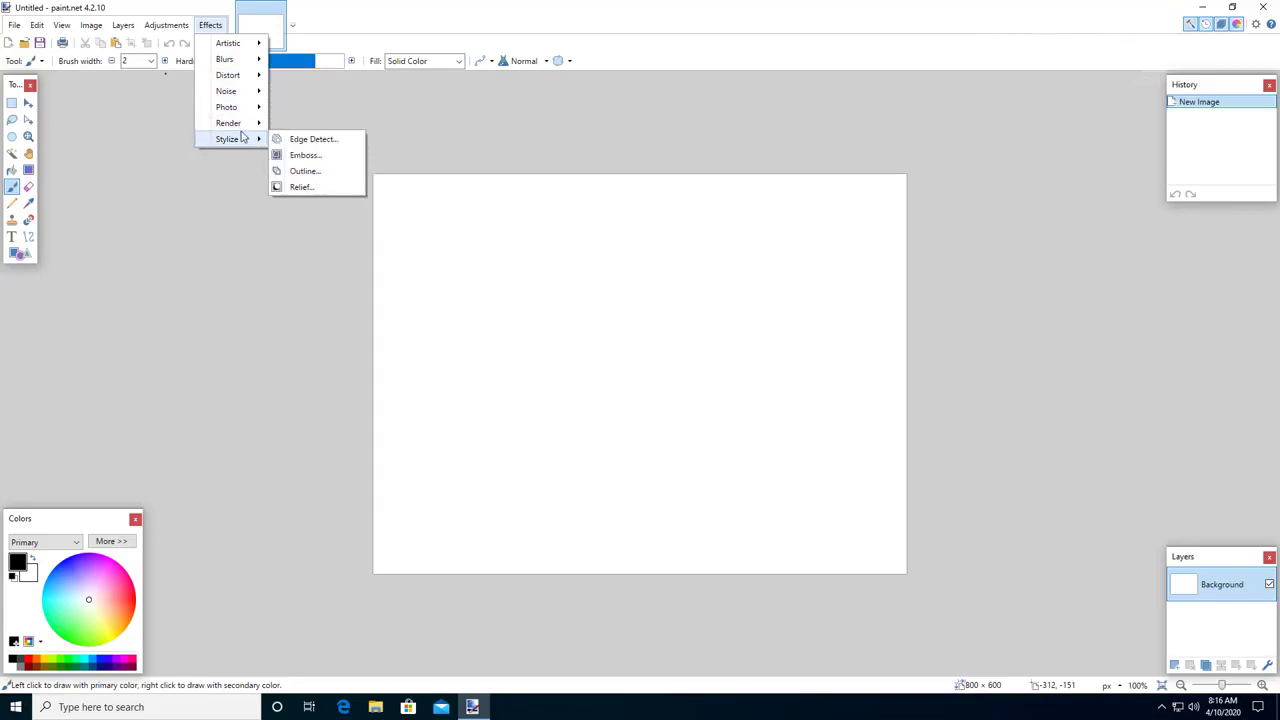
click(210, 196)
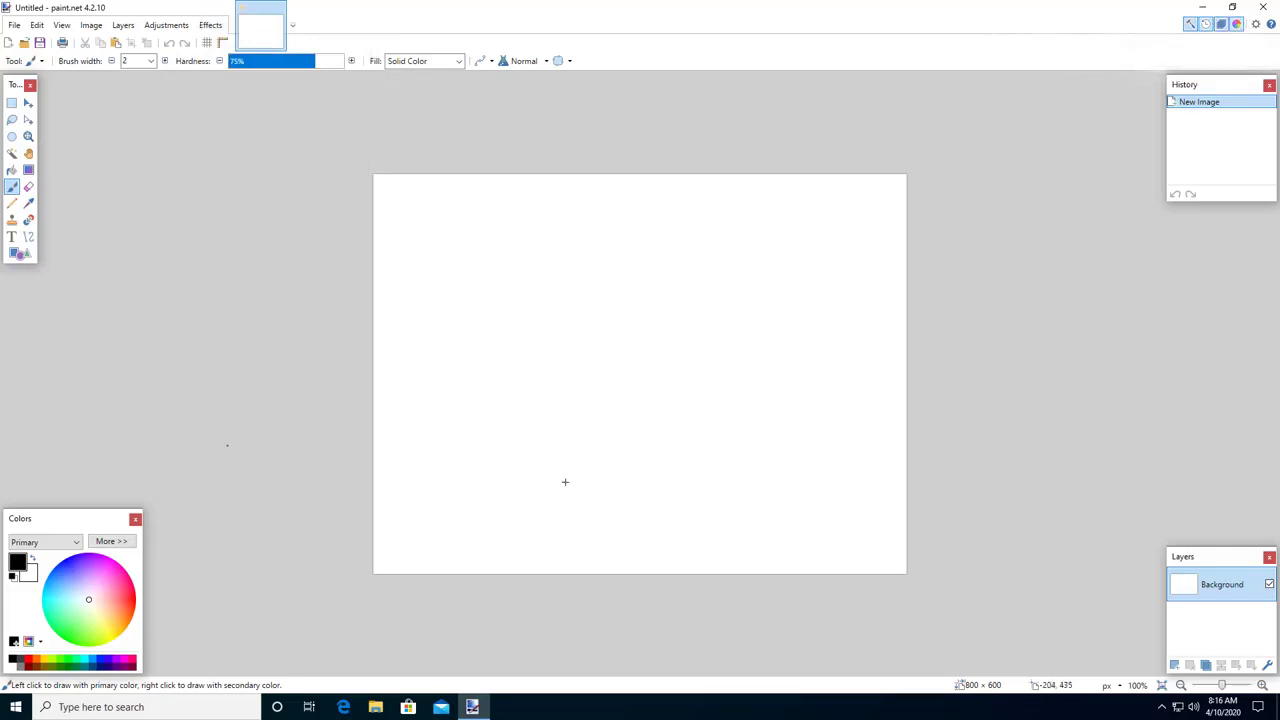
click(1269, 85)
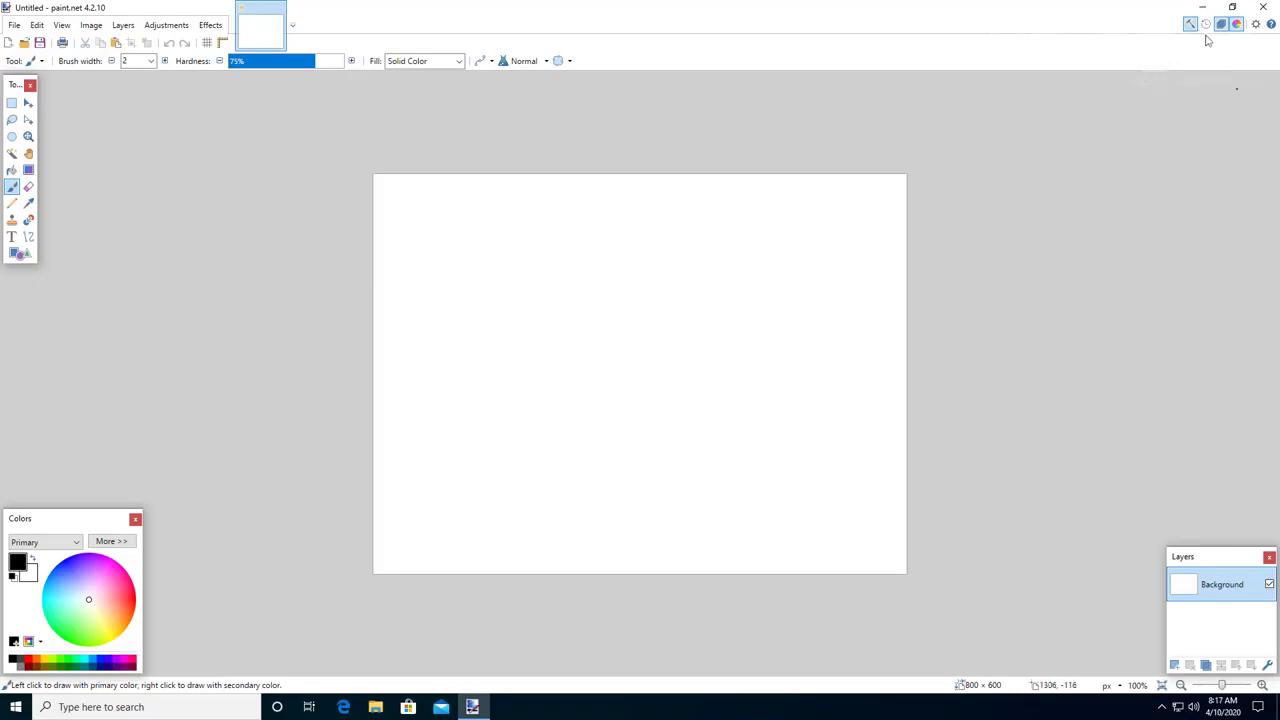
click(1205, 30)
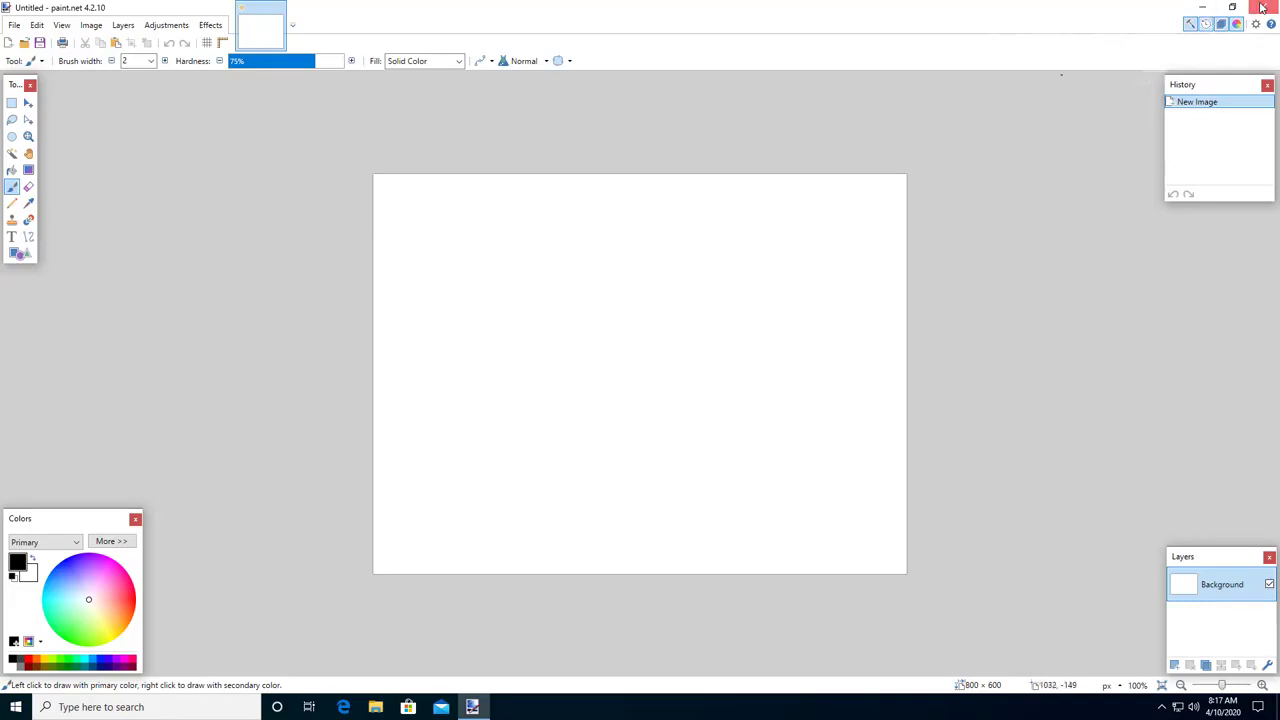
- Quit paint.net, choosing Don't Save for the untitled image
click(1263, 7)
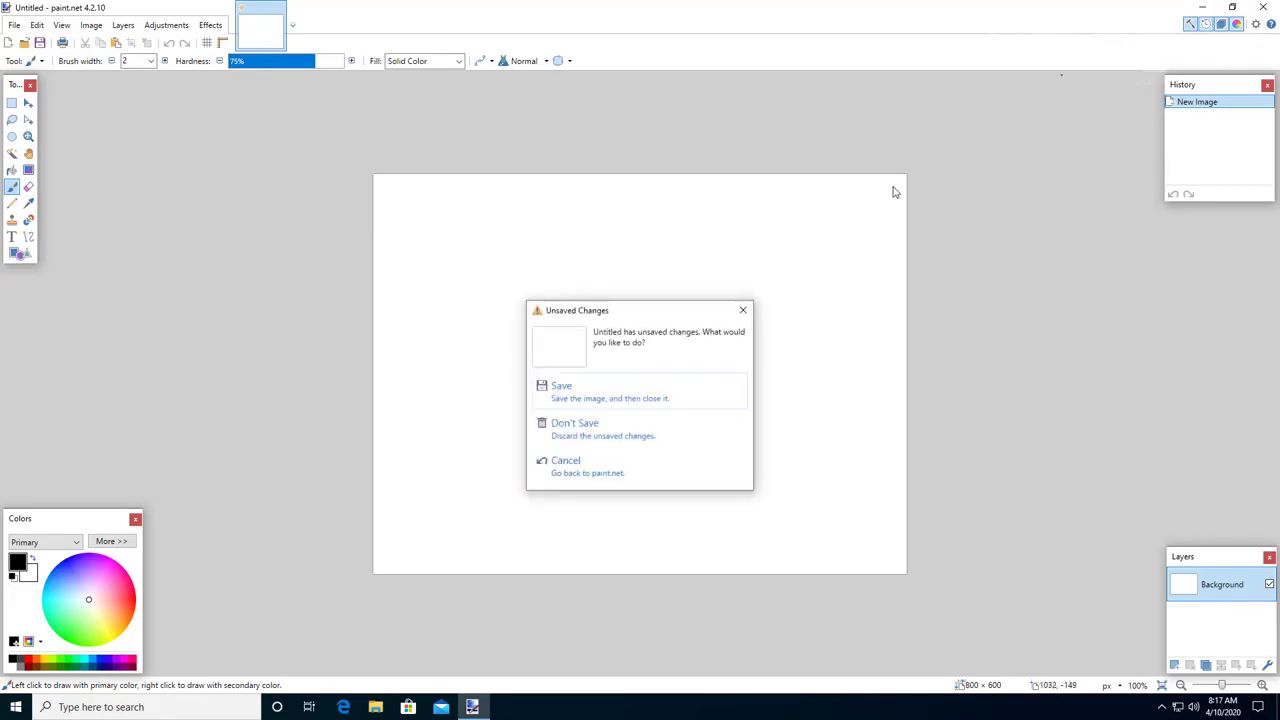
click(581, 437)
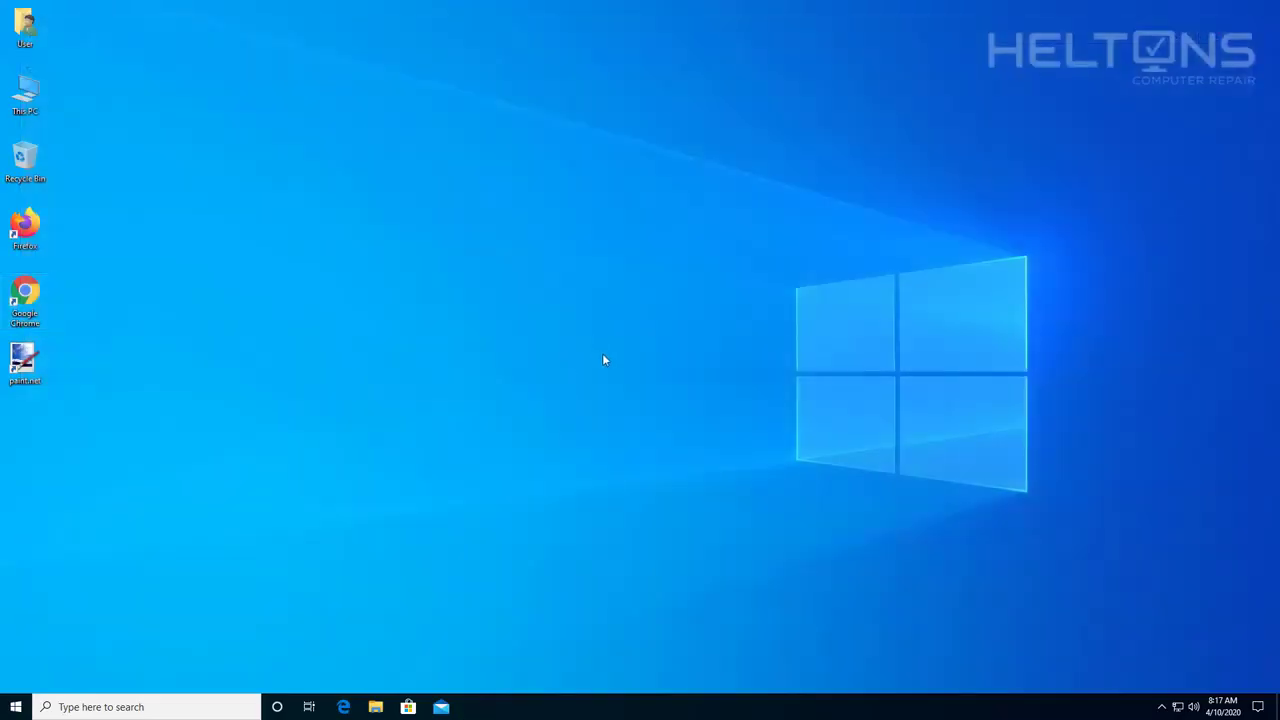